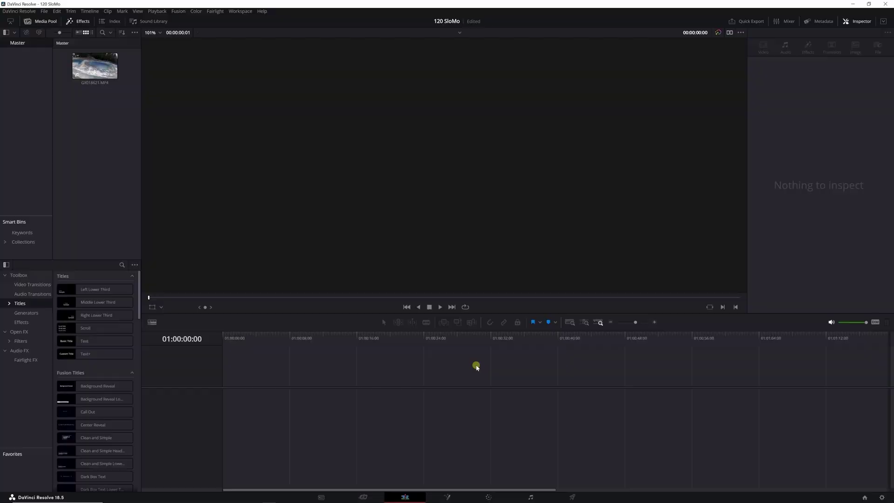
Load GX018621.MP4 from the media pool into the source viewer
{"action": "left_click", "coordinate": [476, 367]}
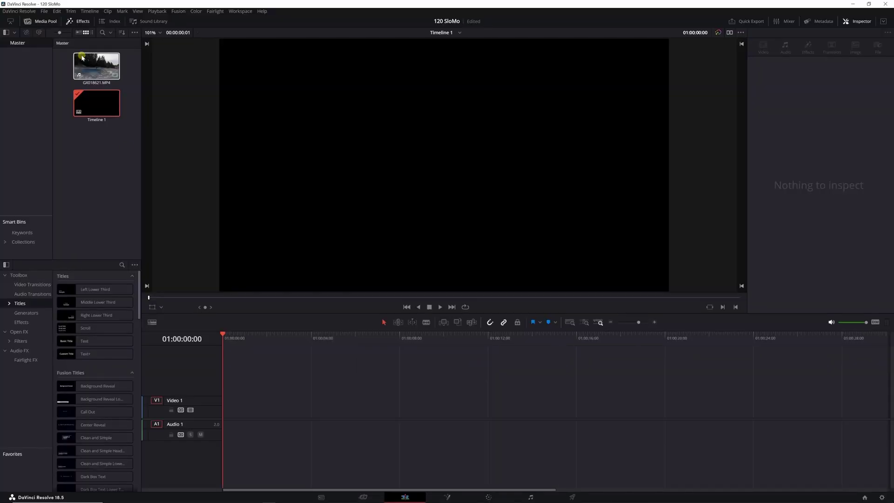
{"action": "left_click", "coordinate": [91, 65]}
{"action": "left_click_drag", "start_coordinate": [90, 65], "coordinate": [225, 117]}
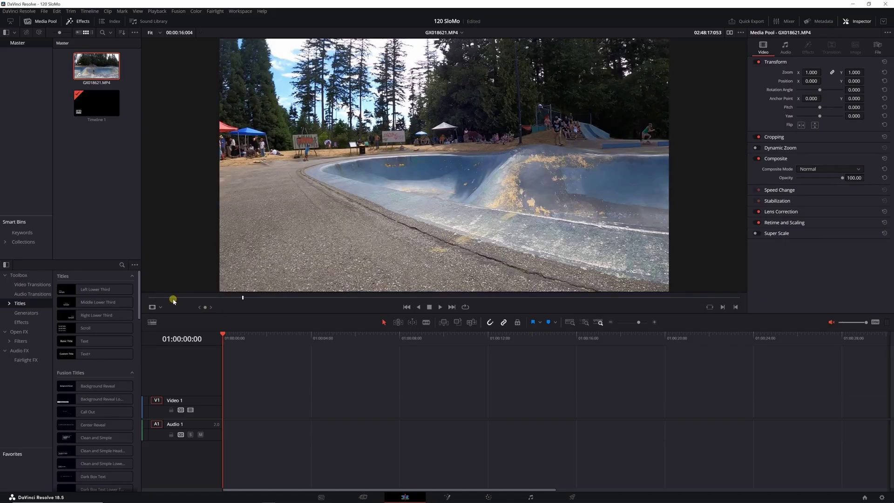
Mark in and out points around the skater's run, spanning about 3 seconds
{"action": "left_click_drag", "start_coordinate": [173, 301], "coordinate": [438, 313]}
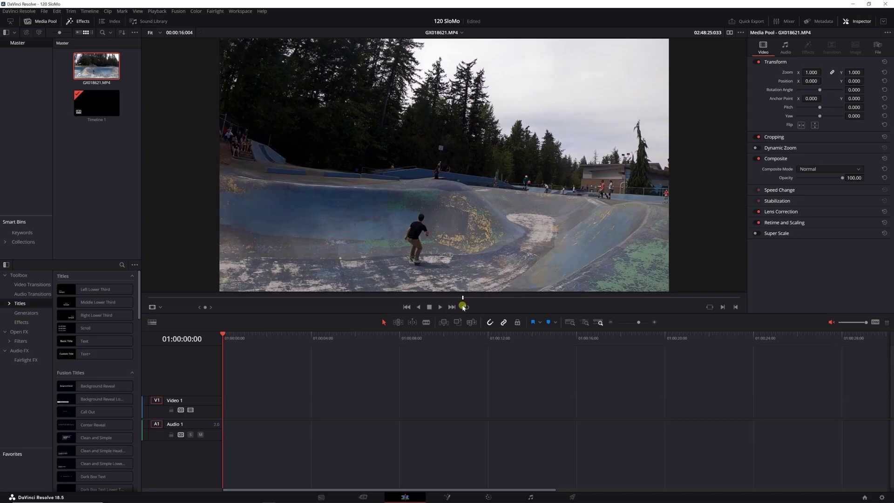
{"action": "left_click_drag", "start_coordinate": [466, 306], "coordinate": [336, 301]}
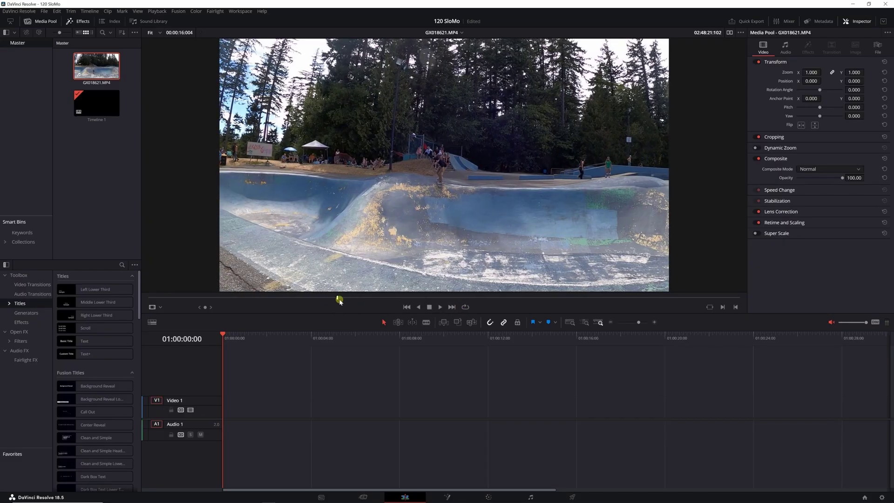
{"action": "left_click", "coordinate": [417, 309]}
{"action": "left_click", "coordinate": [723, 307]}
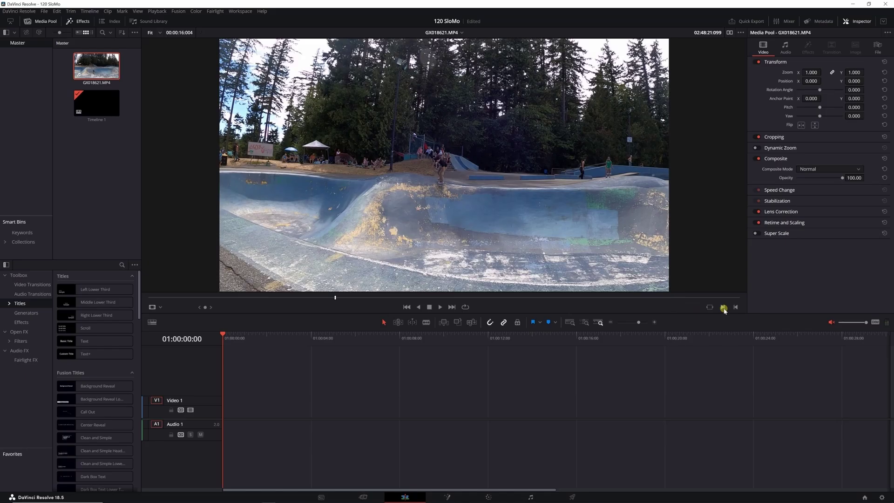
{"action": "left_click", "coordinate": [724, 307]}
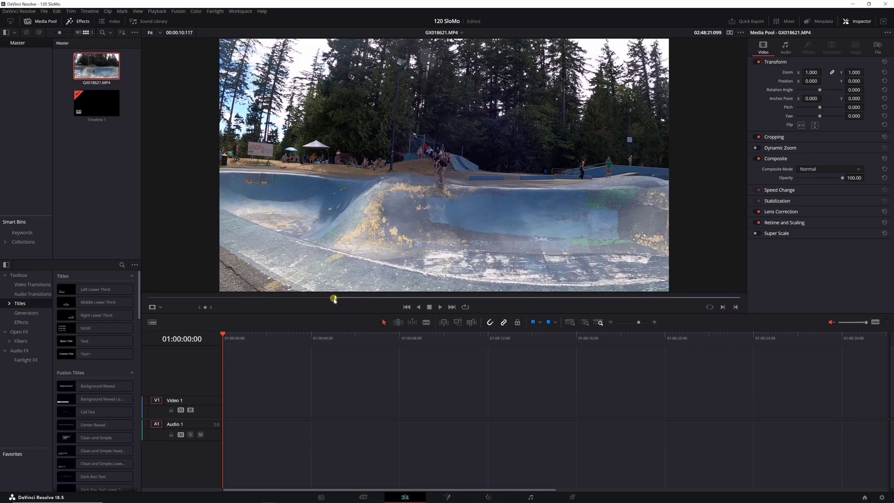
{"action": "left_click_drag", "start_coordinate": [333, 300], "coordinate": [469, 296]}
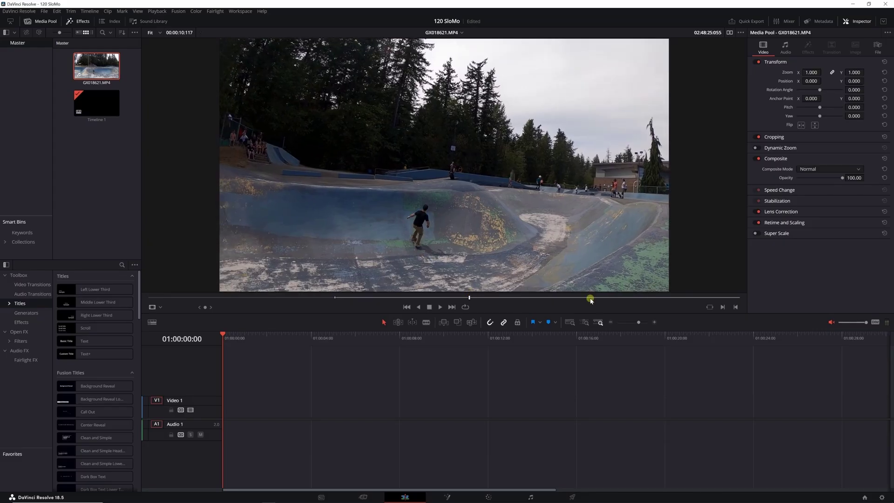
{"action": "left_click", "coordinate": [733, 307]}
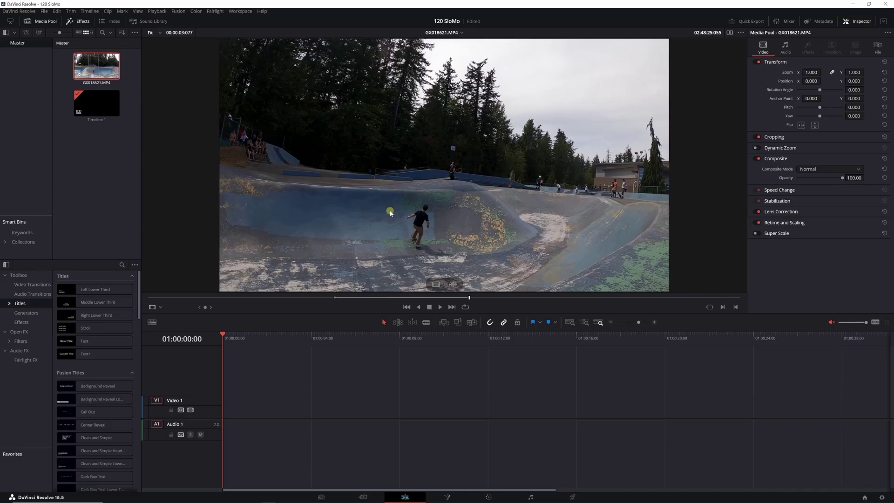
Set GX018621.MP4's video frame rate to 24 in Clip Attributes
{"action": "right_click", "coordinate": [95, 66]}
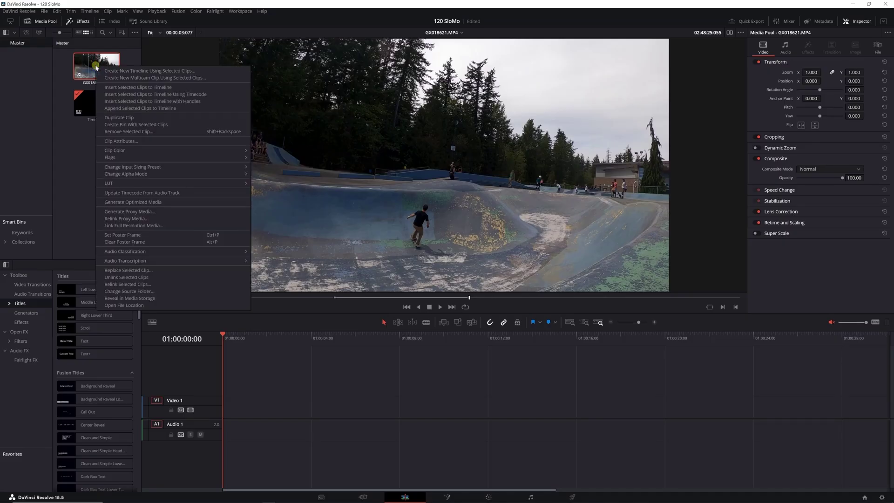
{"action": "left_click", "coordinate": [133, 143]}
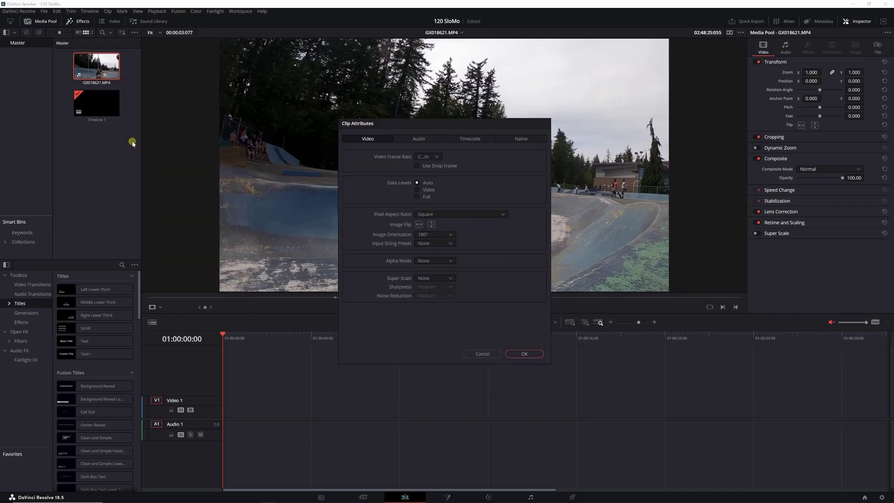
{"action": "left_click", "coordinate": [436, 159]}
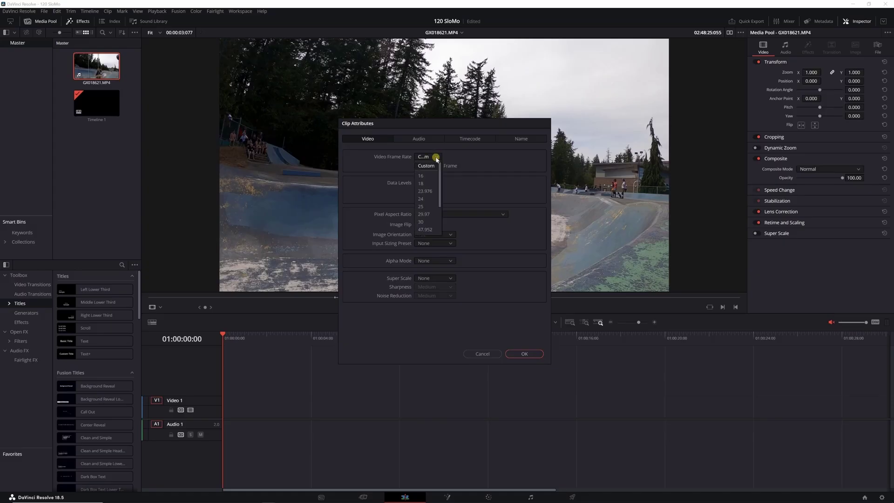
{"action": "left_click", "coordinate": [421, 199]}
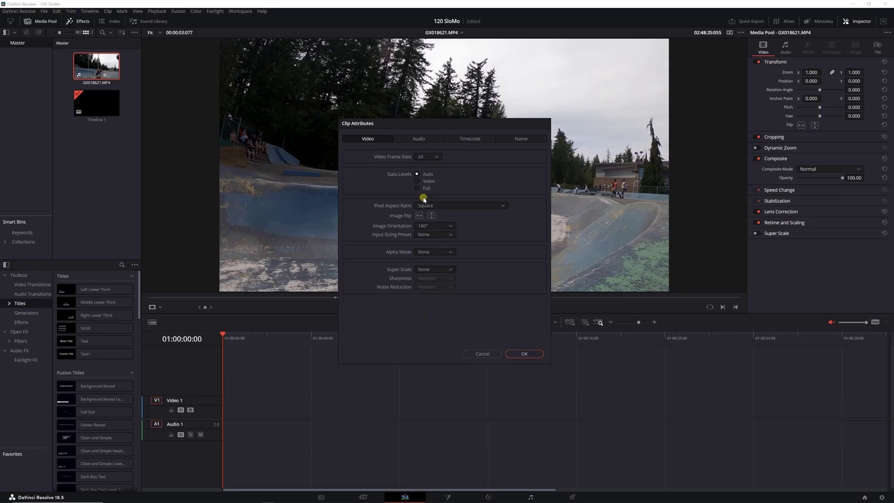
{"action": "left_click", "coordinate": [526, 354]}
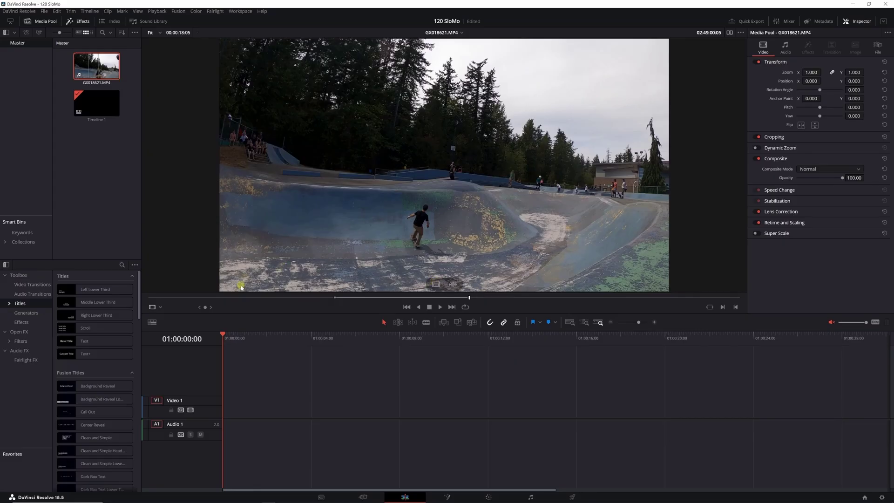
Drop the marked section onto Video 1 of Timeline 1 and play it back
{"action": "mouse_move", "coordinate": [435, 285]}
{"action": "left_click_drag", "start_coordinate": [435, 285], "coordinate": [301, 409]}
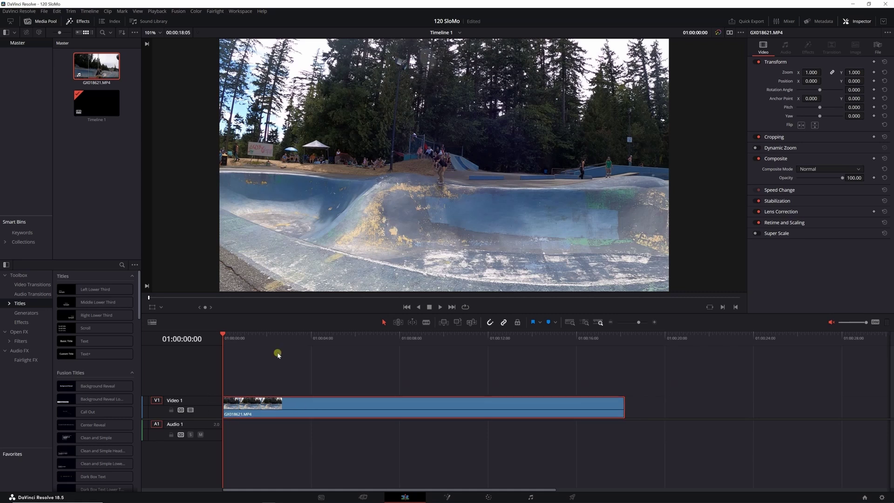
{"action": "left_click", "coordinate": [441, 307]}
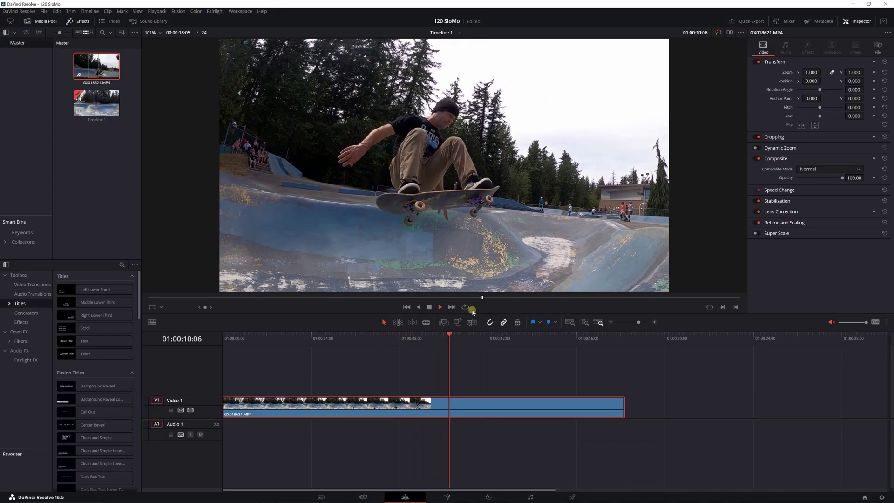
{"action": "left_click", "coordinate": [428, 307]}
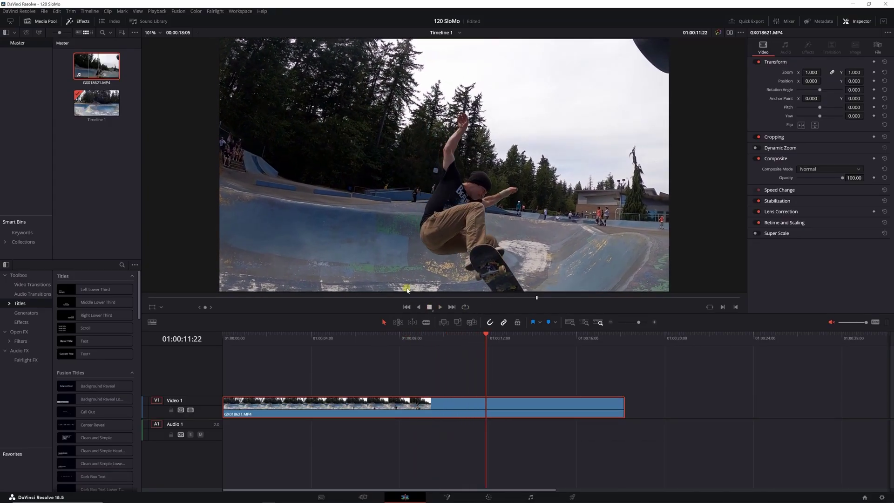
{"action": "right_click", "coordinate": [98, 67]}
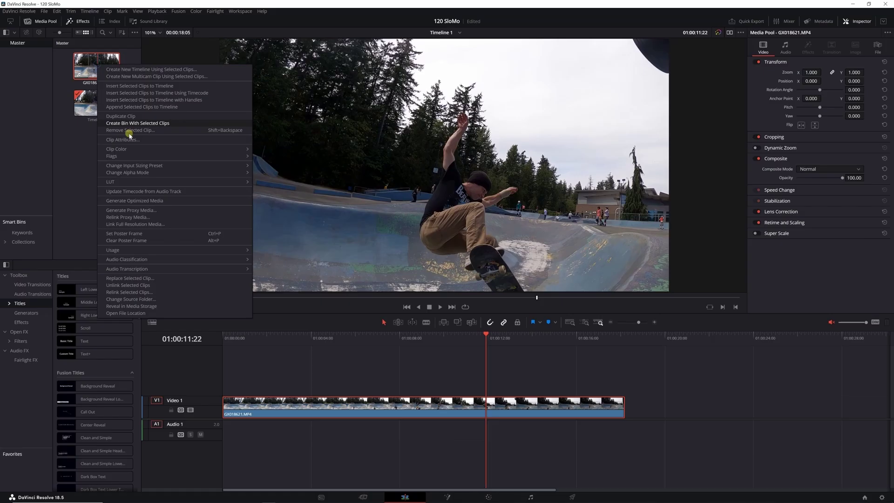
{"action": "left_click", "coordinate": [128, 140]}
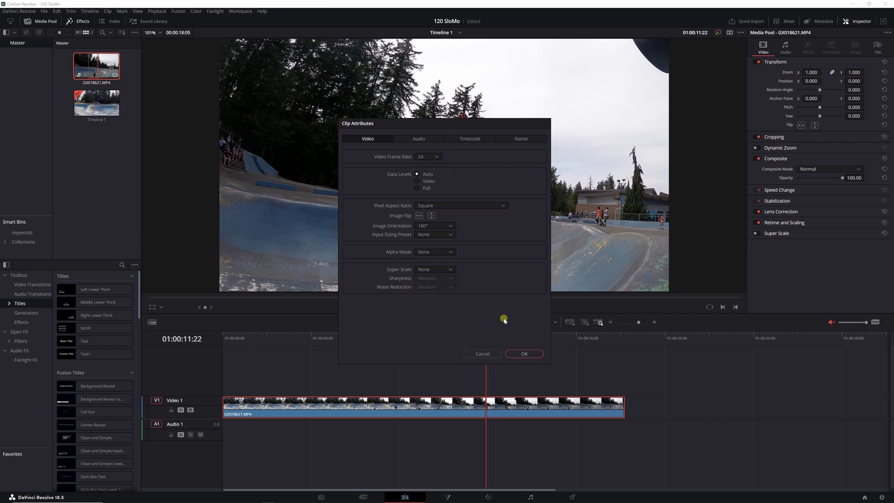
{"action": "left_click", "coordinate": [482, 354]}
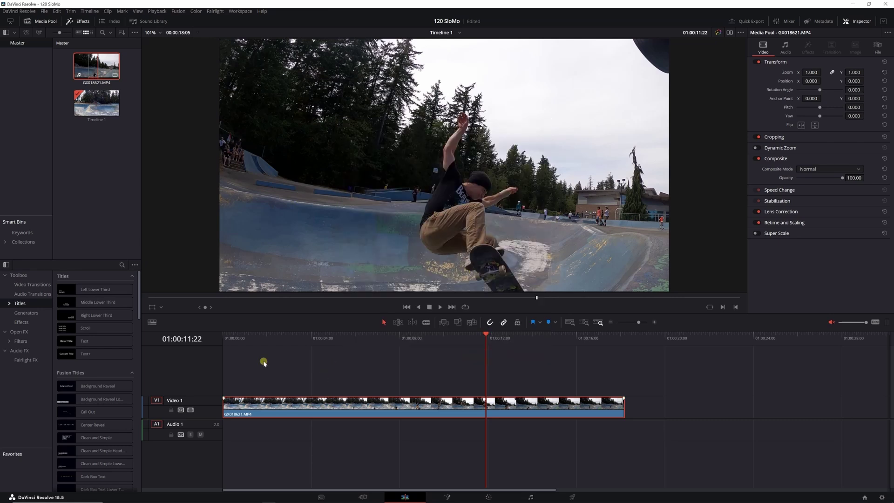
{"action": "left_click", "coordinate": [235, 335]}
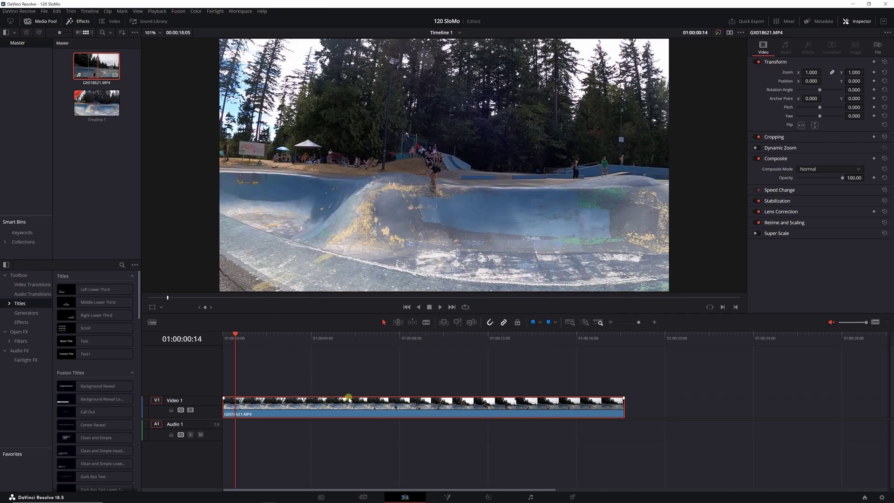
{"action": "left_click", "coordinate": [224, 340]}
{"action": "mouse_move", "coordinate": [224, 341]}
{"action": "left_mouse_down"}
{"action": "mouse_move", "coordinate": [313, 339]}
{"action": "mouse_move", "coordinate": [226, 348]}
{"action": "left_mouse_up"}
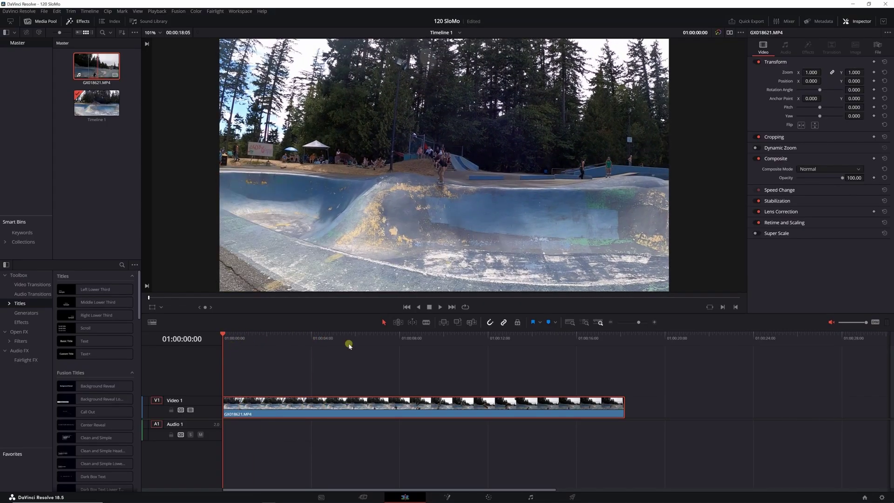
{"action": "left_click", "coordinate": [439, 307]}
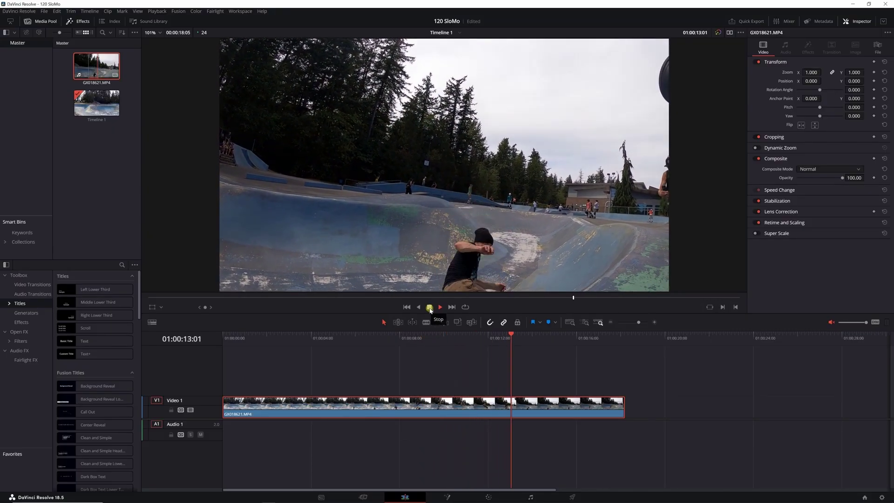
{"action": "left_click", "coordinate": [303, 336]}
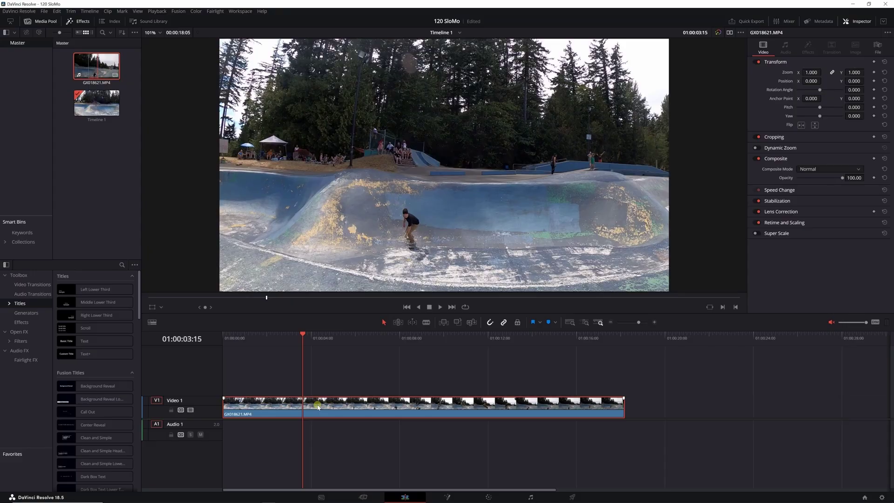
Show Retime Controls on the timeline clip with Ctrl+R, revealing 100% speed
{"action": "key", "text": "ctrl+r"}
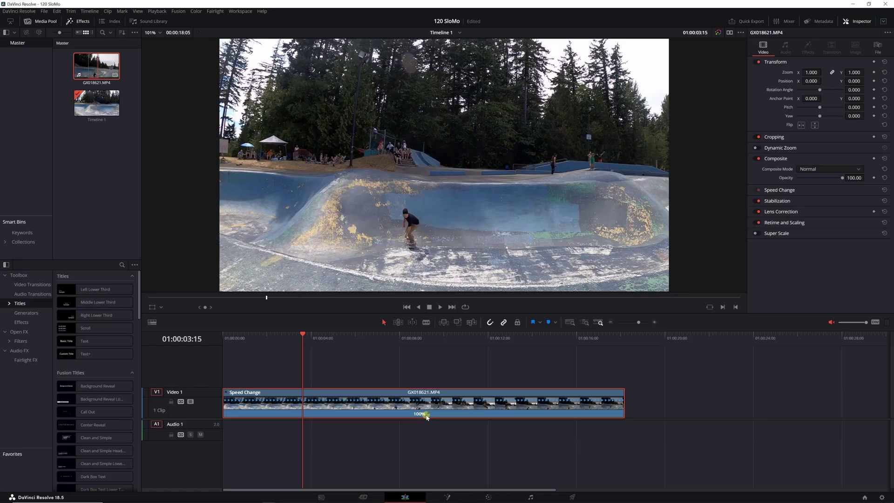
{"action": "mouse_move", "coordinate": [421, 417]}
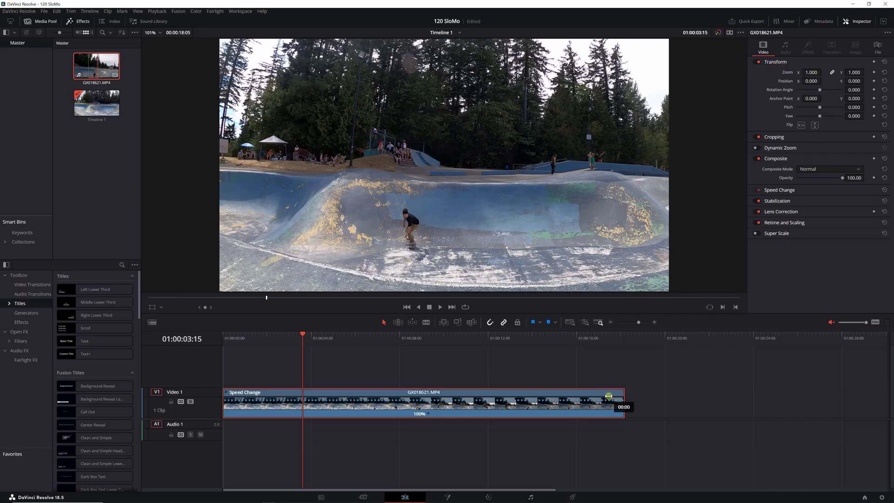
Drag the clip's retime handle left until speed reads about 481%, then zoom the timeline in
{"action": "left_click_drag", "start_coordinate": [620, 393], "coordinate": [324, 389]}
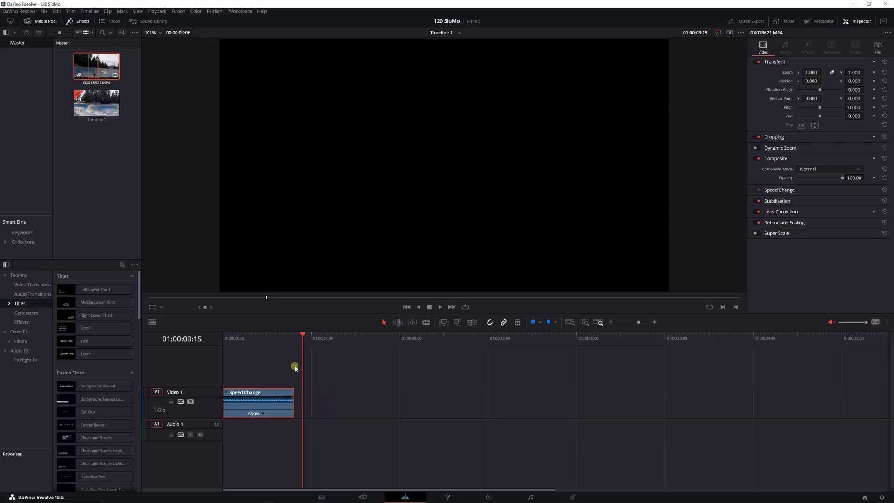
{"action": "key", "text": "space"}
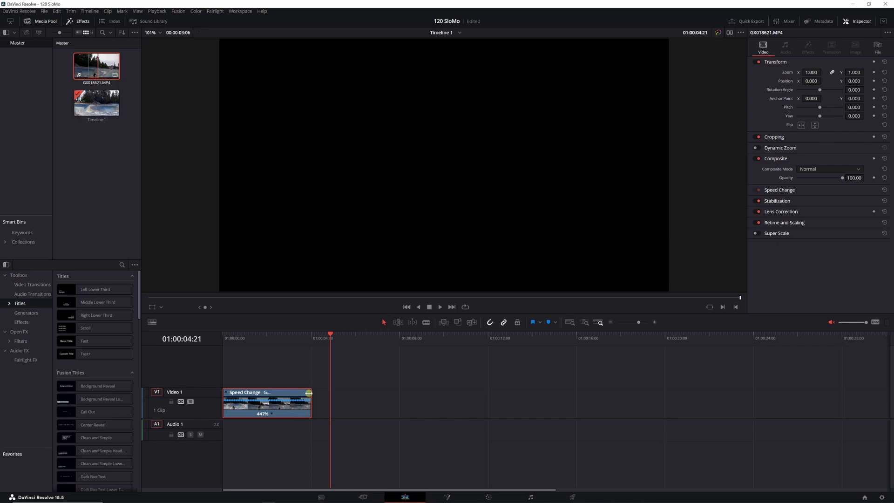
{"action": "left_click_drag", "start_coordinate": [309, 393], "coordinate": [302, 394]}
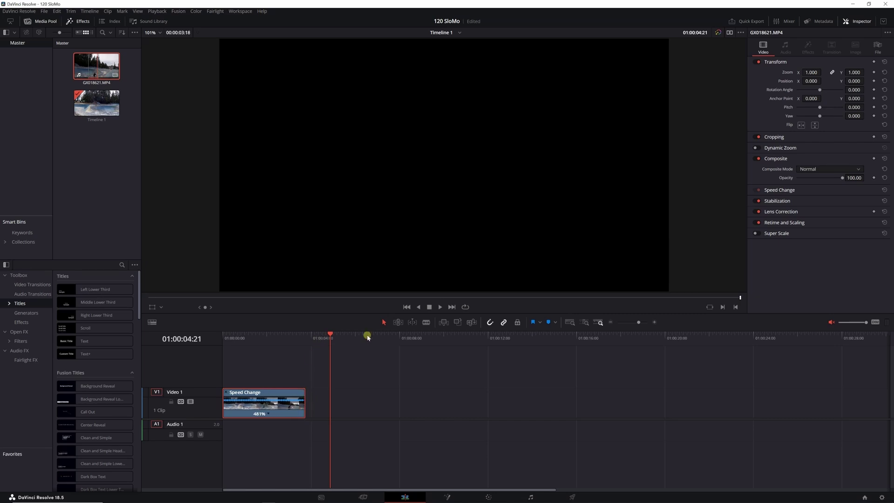
{"action": "left_click", "coordinate": [654, 322]}
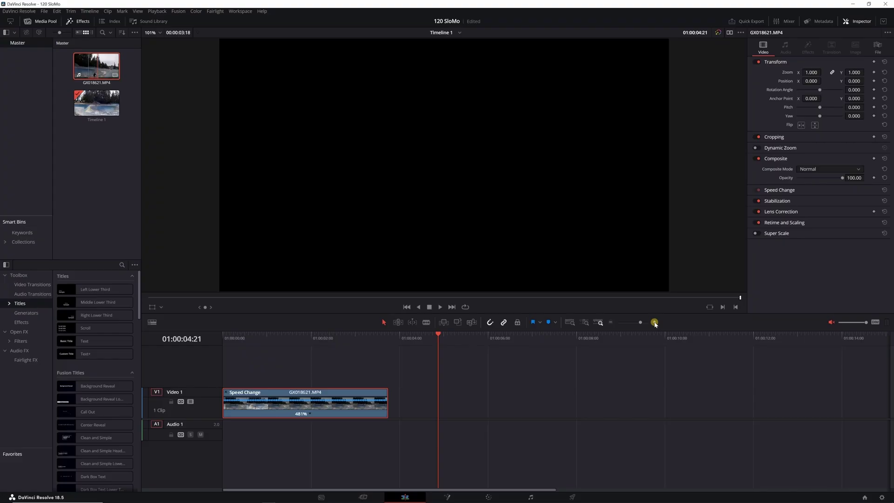
{"action": "left_click", "coordinate": [654, 323]}
{"action": "left_click_drag", "start_coordinate": [394, 335], "coordinate": [221, 348]}
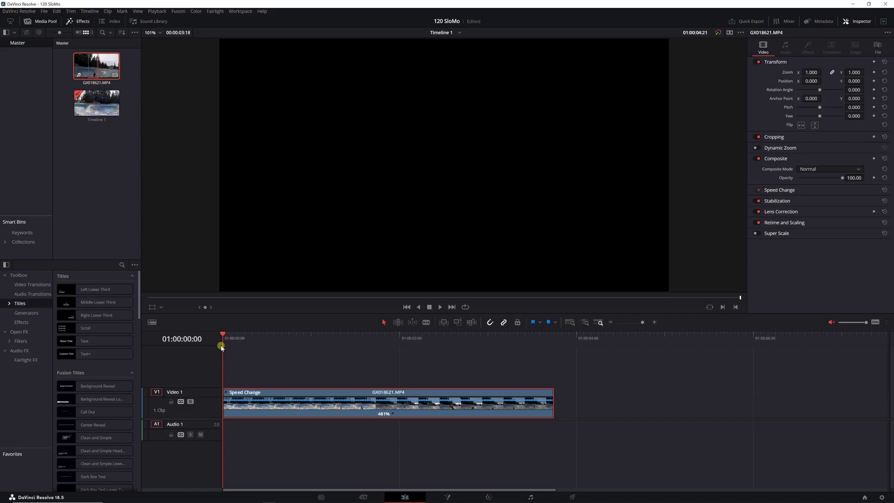
Play the sped-up clip and park the playhead at 01:00:01:19
{"action": "key", "text": "space"}
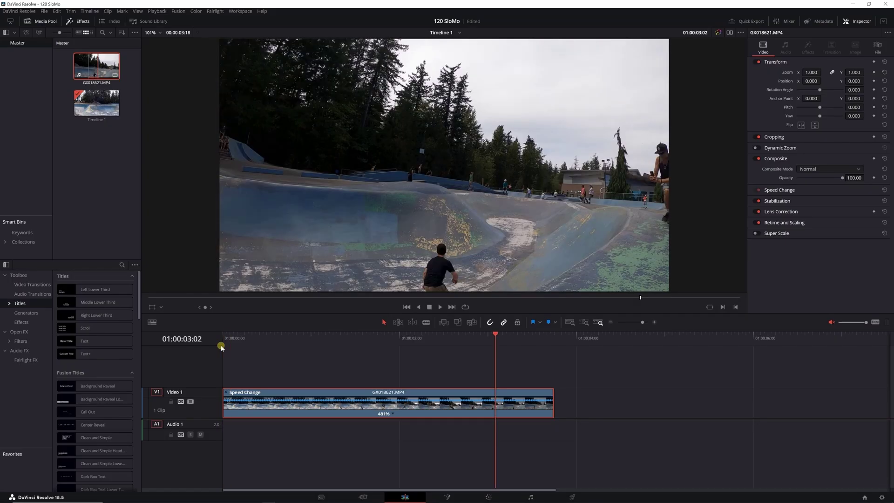
{"action": "left_click", "coordinate": [252, 335]}
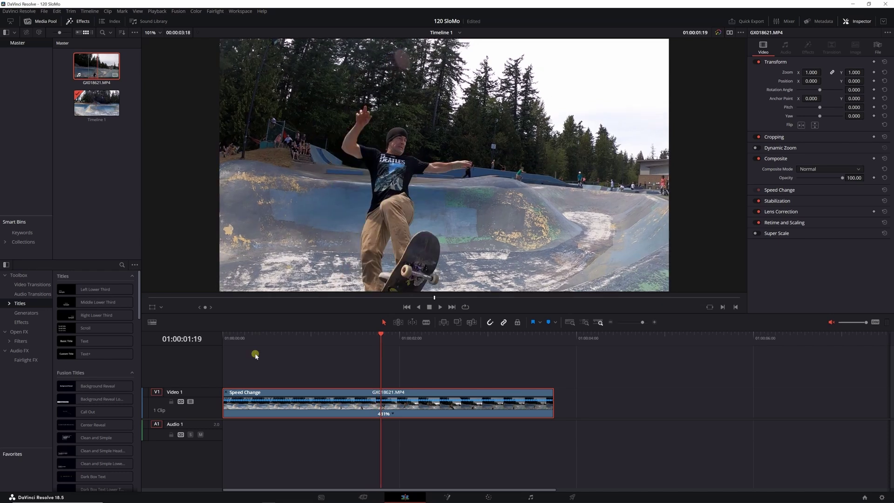
Add two speed points to the clip at the start and end of the slow-motion section
{"action": "left_click", "coordinate": [393, 415]}
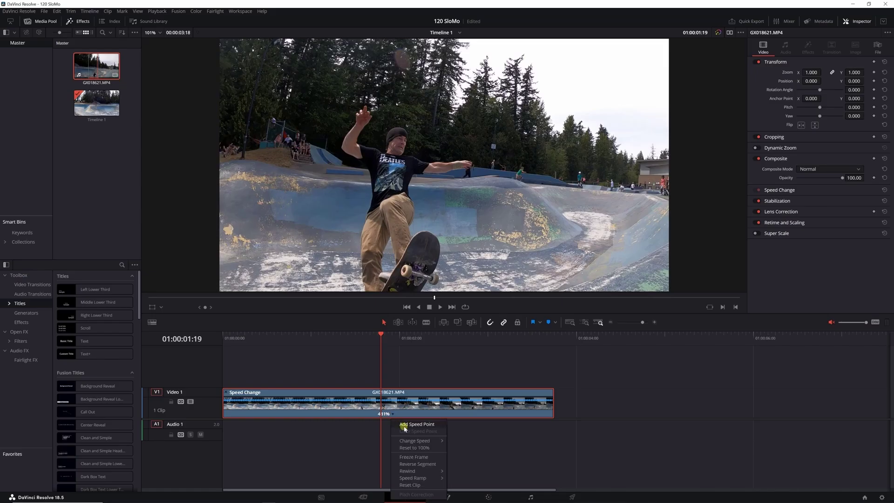
{"action": "left_click", "coordinate": [405, 427]}
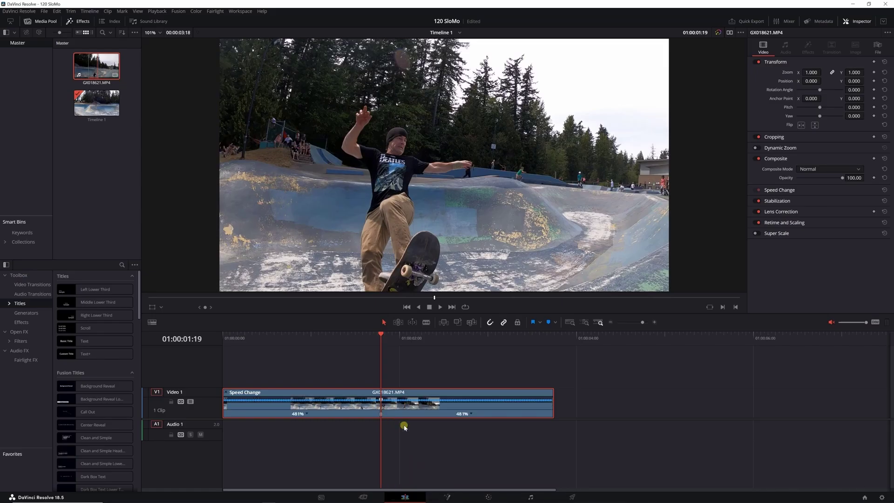
{"action": "key", "text": "space"}
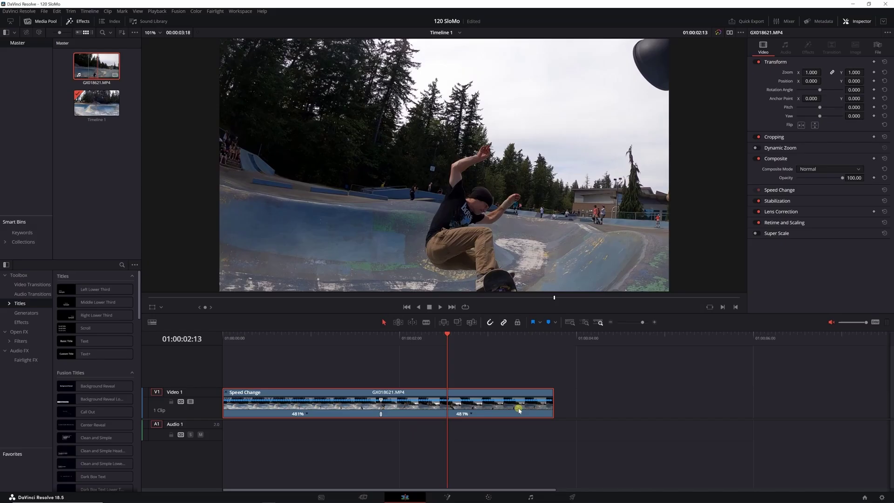
{"action": "left_click", "coordinate": [471, 414]}
{"action": "left_click", "coordinate": [486, 425]}
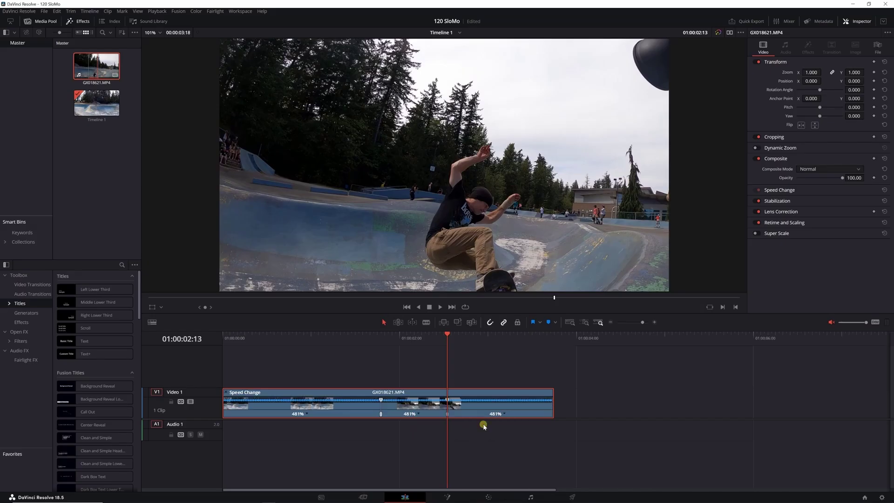
Change the middle section's speed to 100%, leaving both outer sections at 481%
{"action": "left_click", "coordinate": [420, 415]}
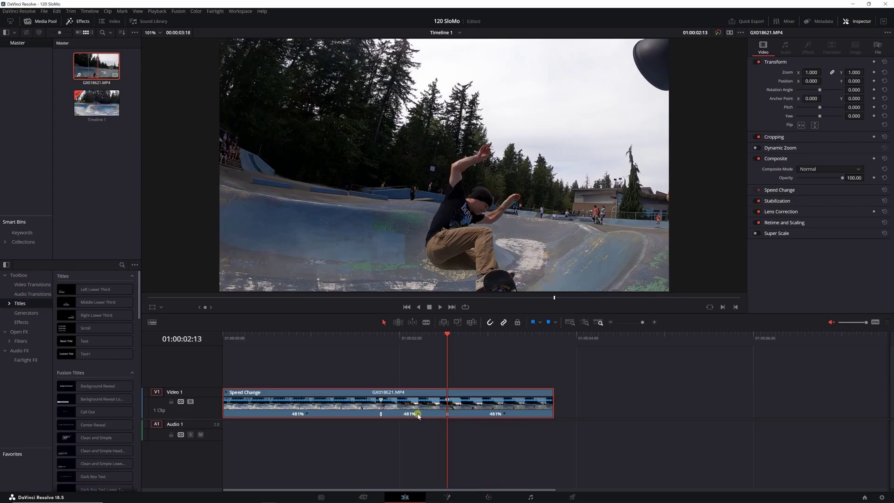
{"action": "mouse_move", "coordinate": [438, 440]}
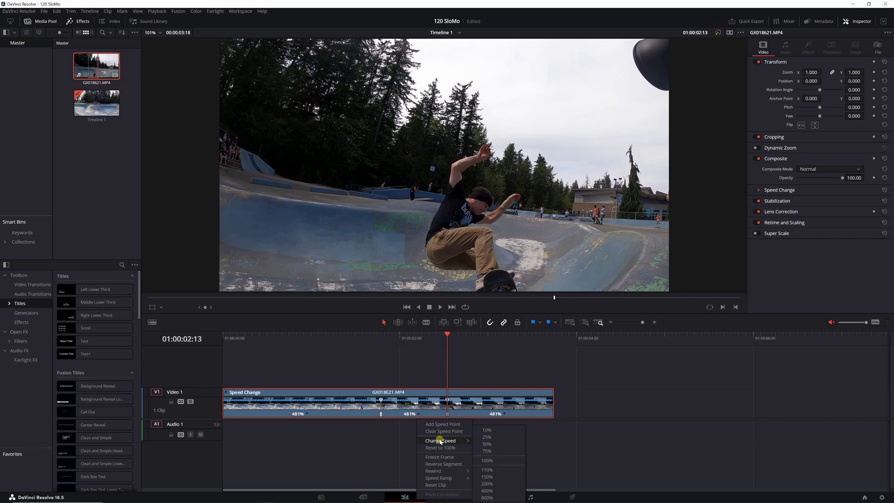
{"action": "left_click", "coordinate": [494, 461]}
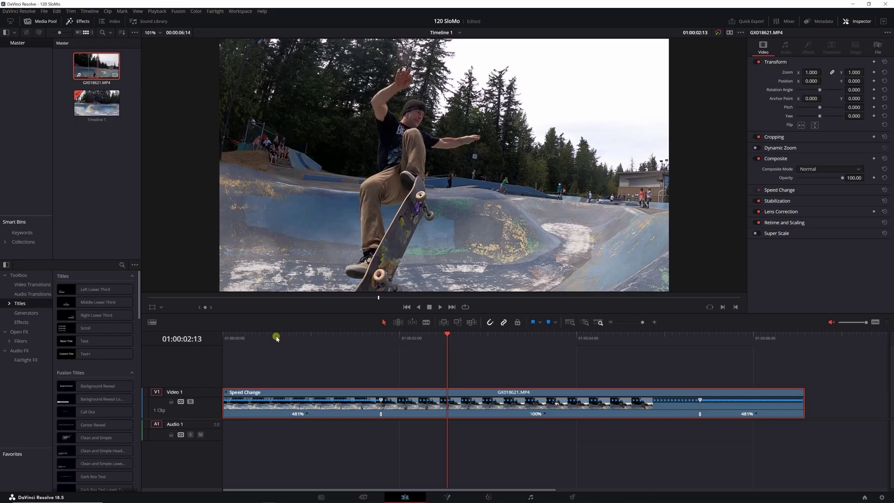
{"action": "left_click_drag", "start_coordinate": [277, 339], "coordinate": [223, 339]}
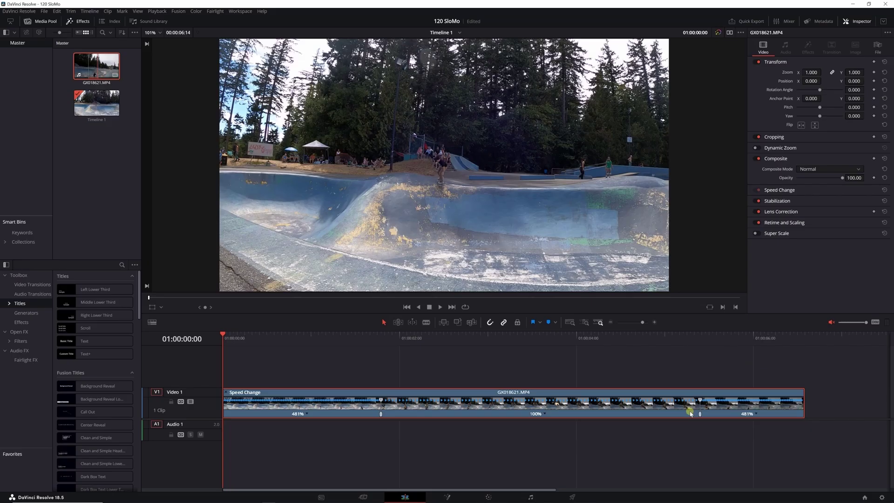
Turn on the Retime Curve for GX018621.MP4 from its right-click menu
{"action": "right_click", "coordinate": [400, 408]}
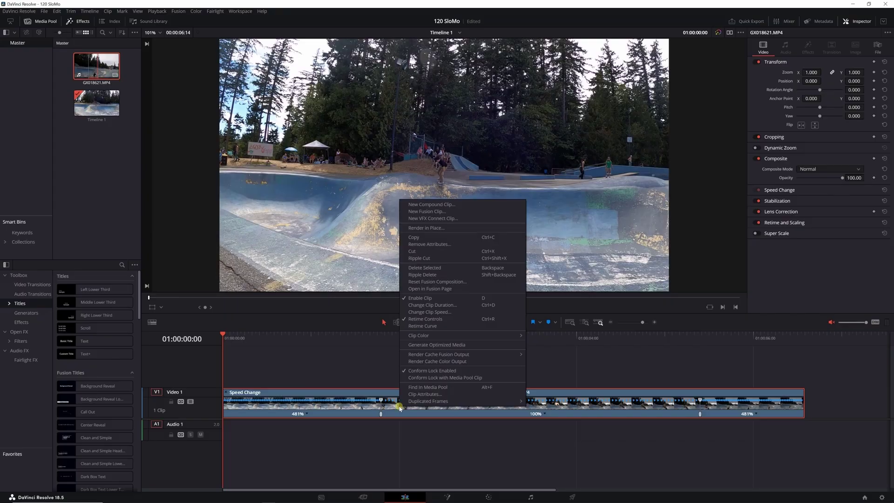
{"action": "left_click", "coordinate": [430, 326]}
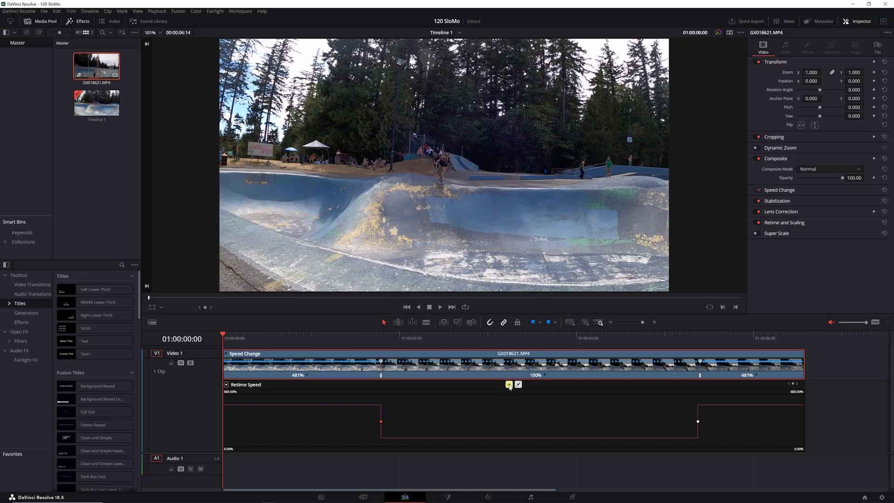
Make both speed keyframes smooth and drag their bezier handles to ease each transition
{"action": "left_click", "coordinate": [509, 385]}
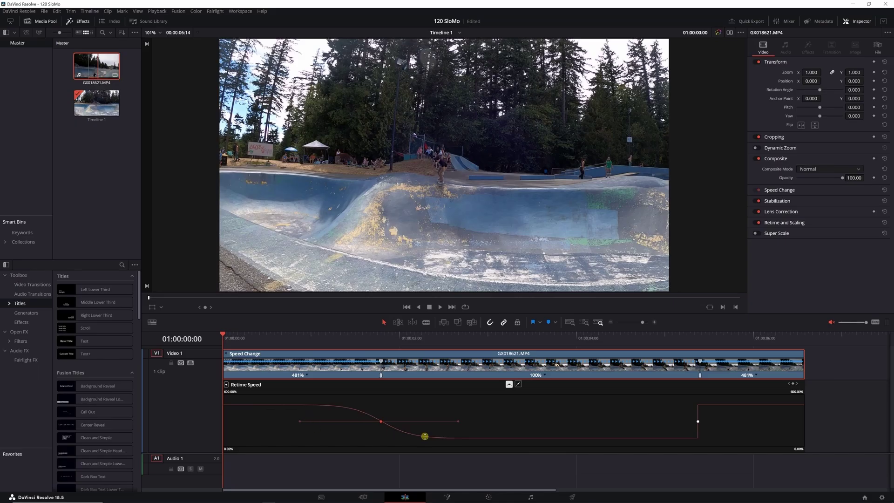
{"action": "left_click_drag", "start_coordinate": [300, 421], "coordinate": [371, 421]}
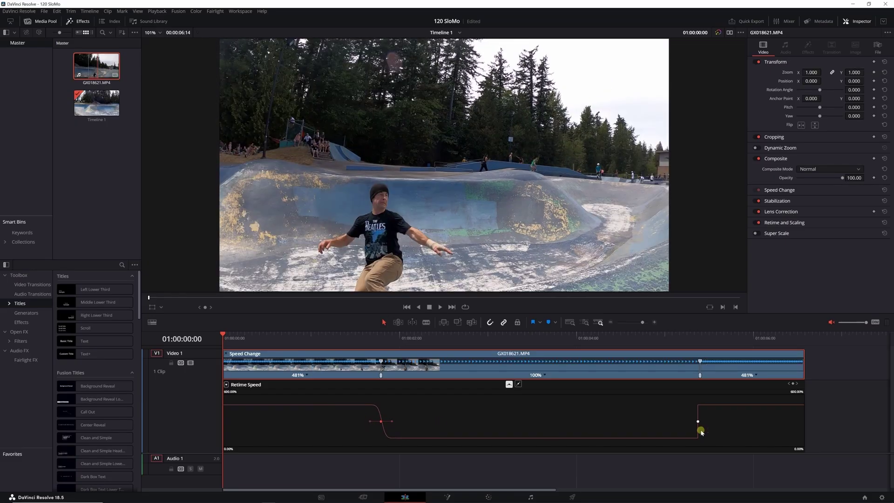
{"action": "left_click", "coordinate": [697, 421]}
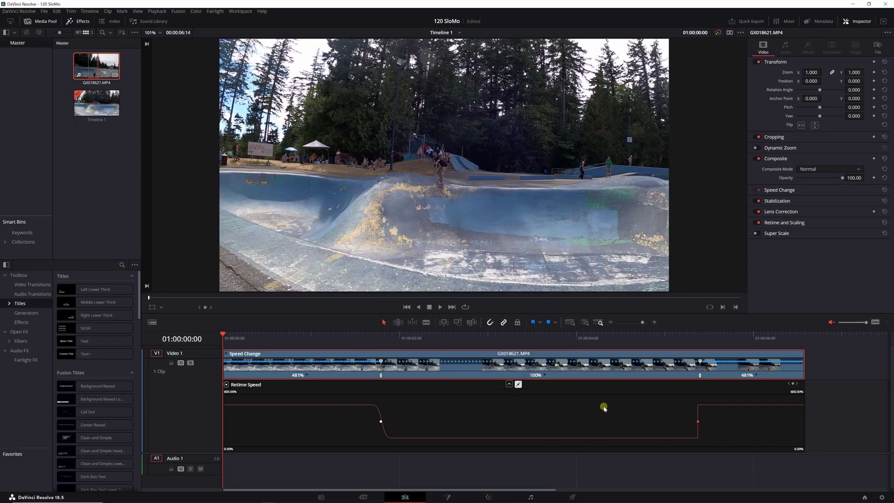
{"action": "left_click", "coordinate": [508, 384]}
{"action": "left_click", "coordinate": [621, 424]}
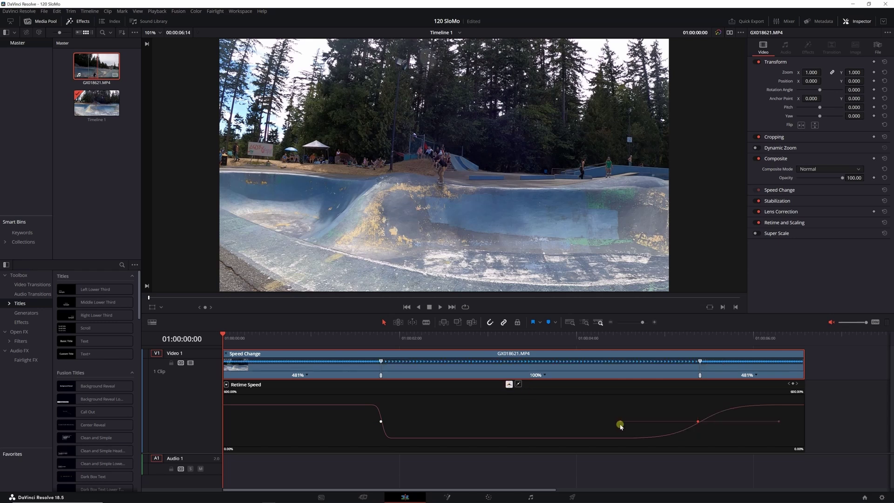
{"action": "left_click_drag", "start_coordinate": [621, 421], "coordinate": [685, 420]}
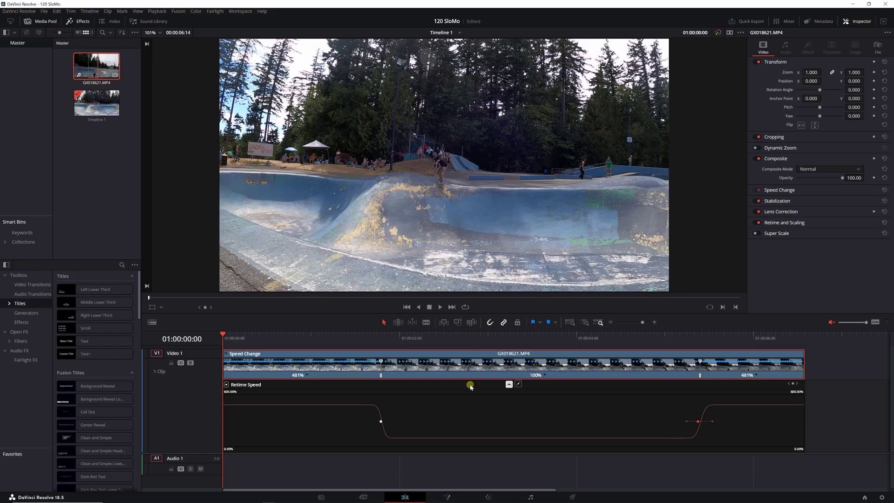
{"action": "left_click", "coordinate": [487, 496]}
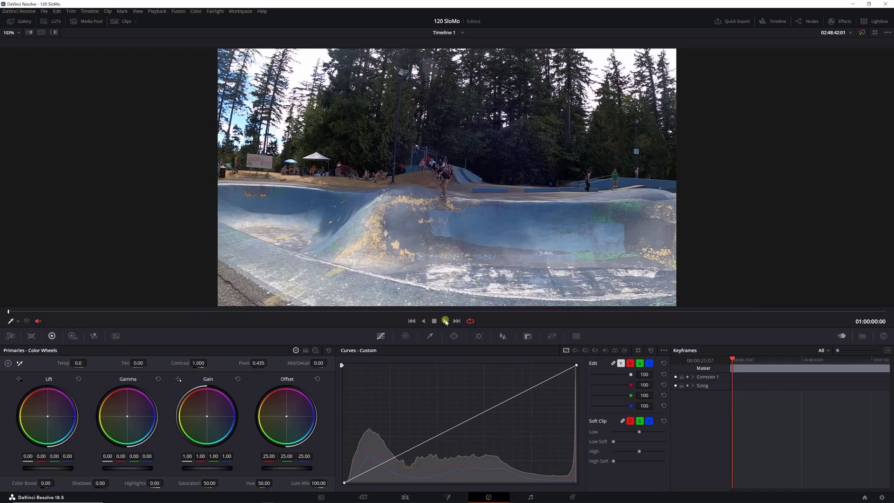
{"action": "left_click", "coordinate": [445, 321]}
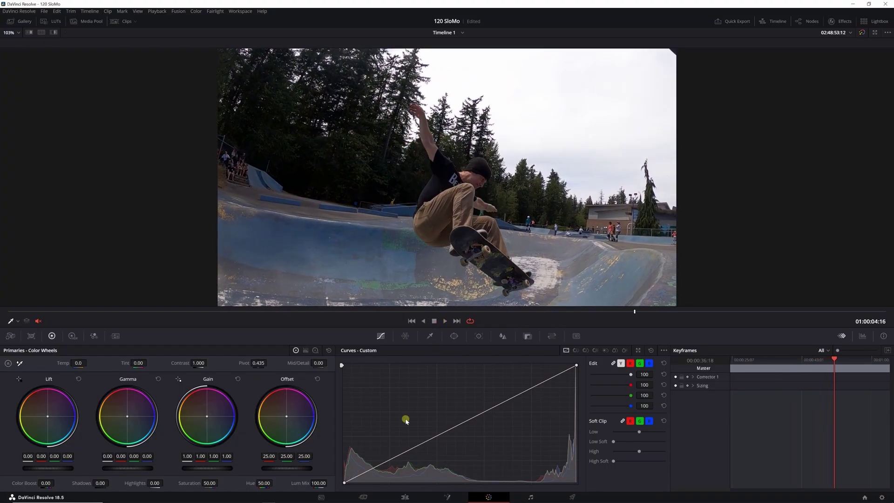
{"action": "left_click", "coordinate": [405, 497]}
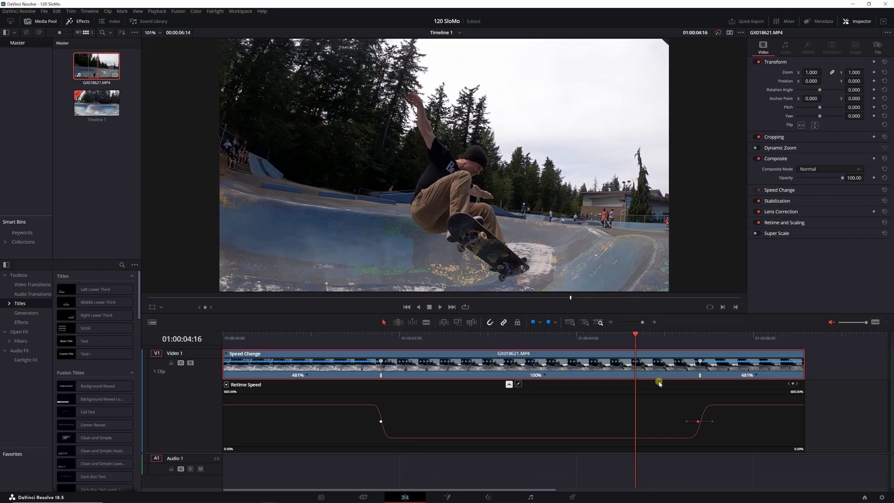
On the Deliver page, name the render output '120 slo mo sample'
{"action": "key", "text": "Home"}
{"action": "left_click", "coordinate": [573, 497]}
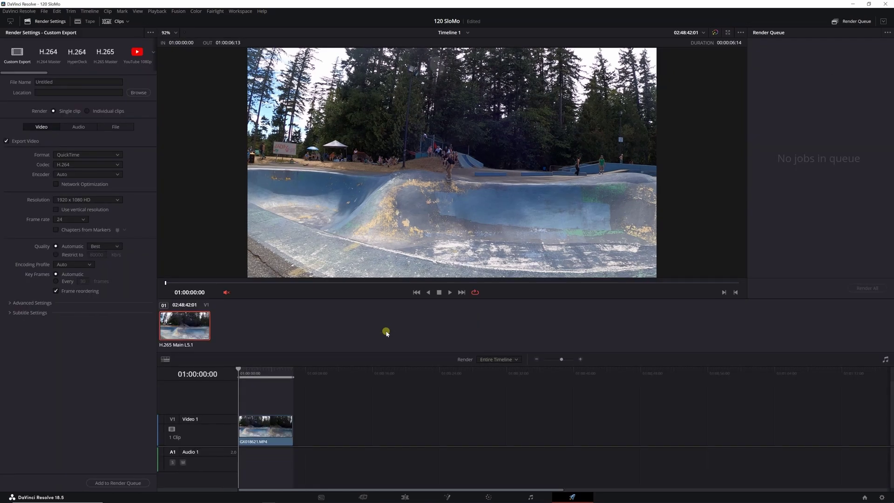
{"action": "left_click", "coordinate": [66, 81]}
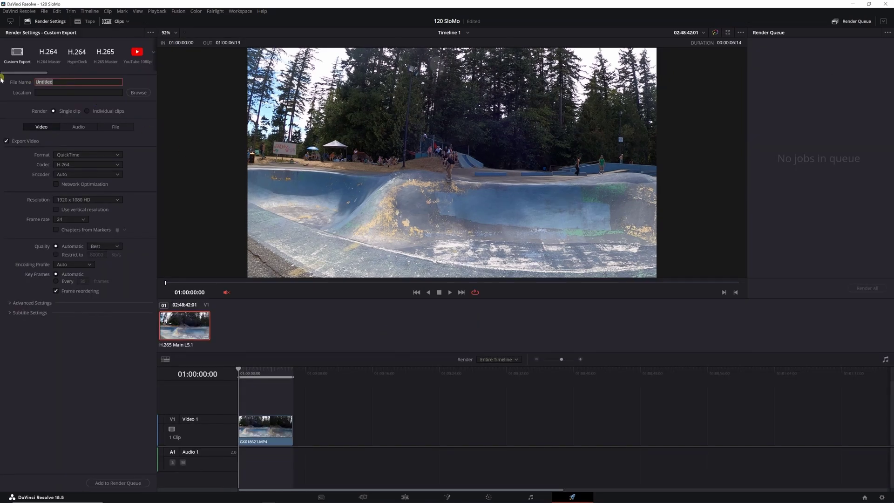
{"action": "type", "text": "120 slo mo sample"}
Choose the Desktop folder as the render output location
{"action": "left_click", "coordinate": [144, 93]}
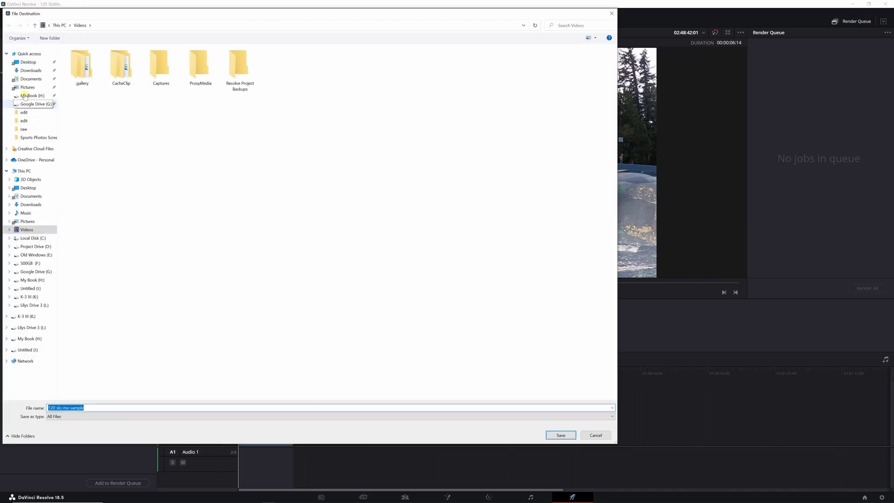
{"action": "left_click", "coordinate": [27, 63]}
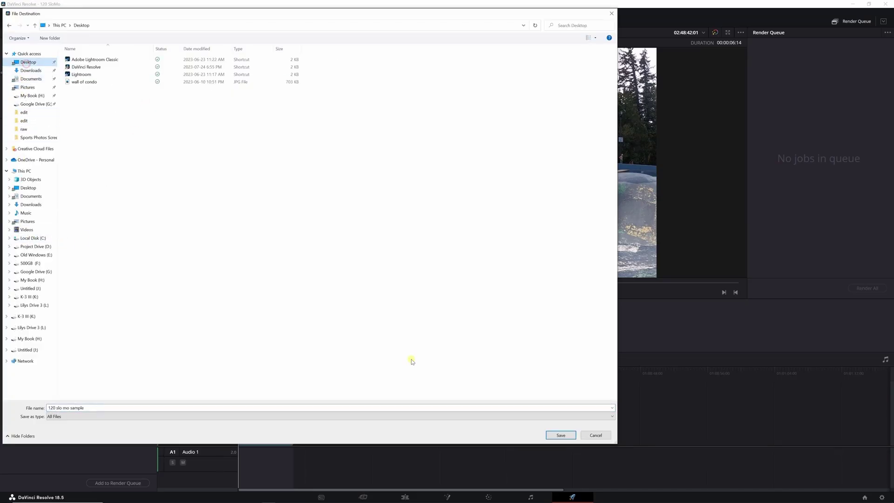
{"action": "left_click", "coordinate": [561, 435]}
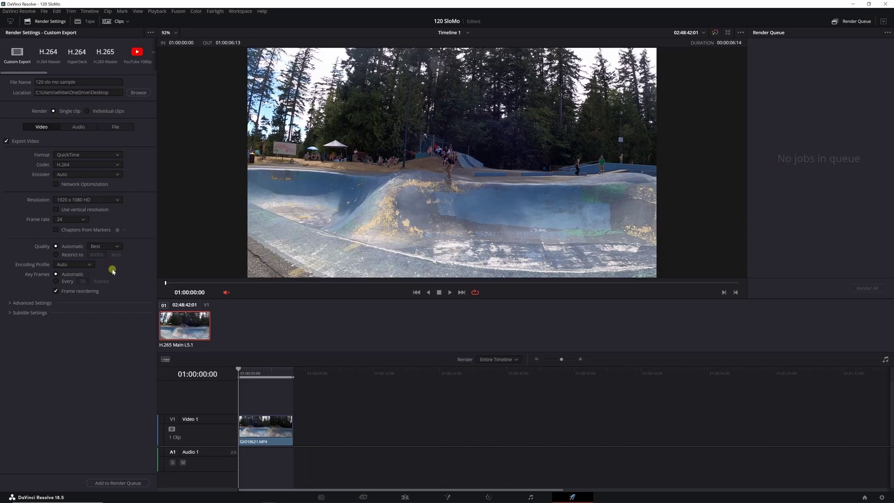
Queue the timeline and render '120 slo mo sample.mov' to the Desktop
{"action": "left_click", "coordinate": [121, 482]}
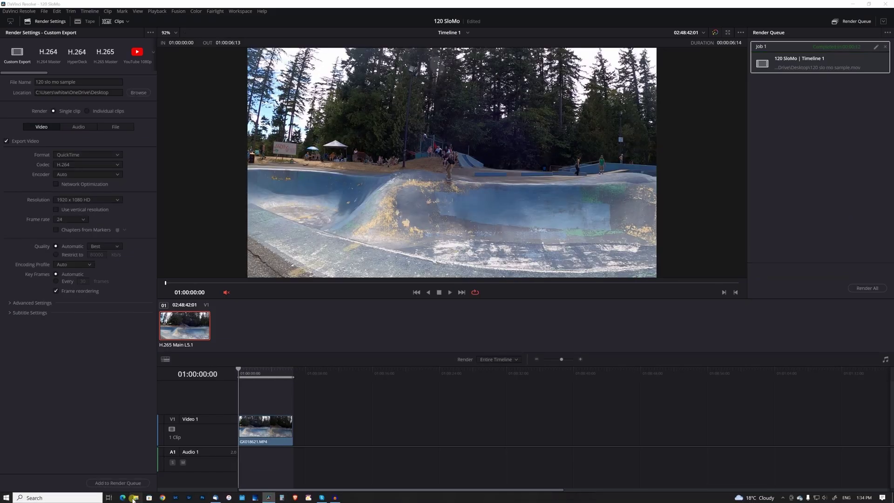
Check the Desktop in File Explorer for the 39 MB '120 slo mo sample' MOV
{"action": "left_click", "coordinate": [136, 497]}
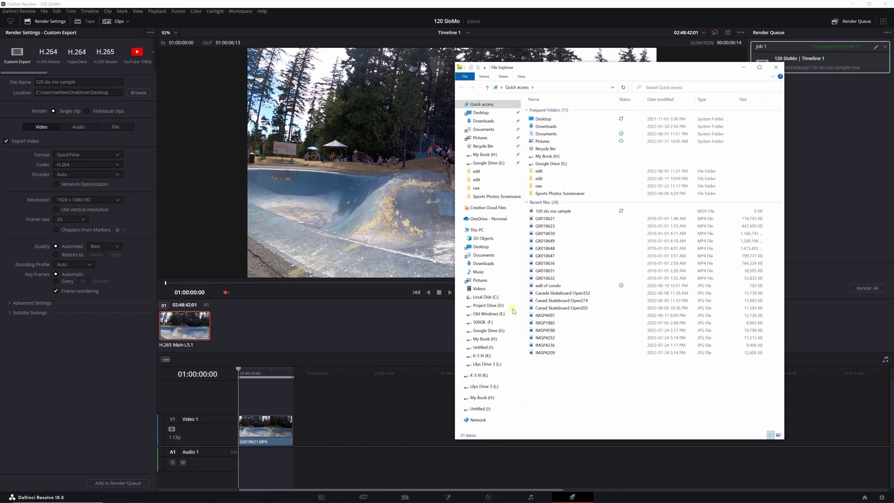
{"action": "left_click", "coordinate": [481, 113]}
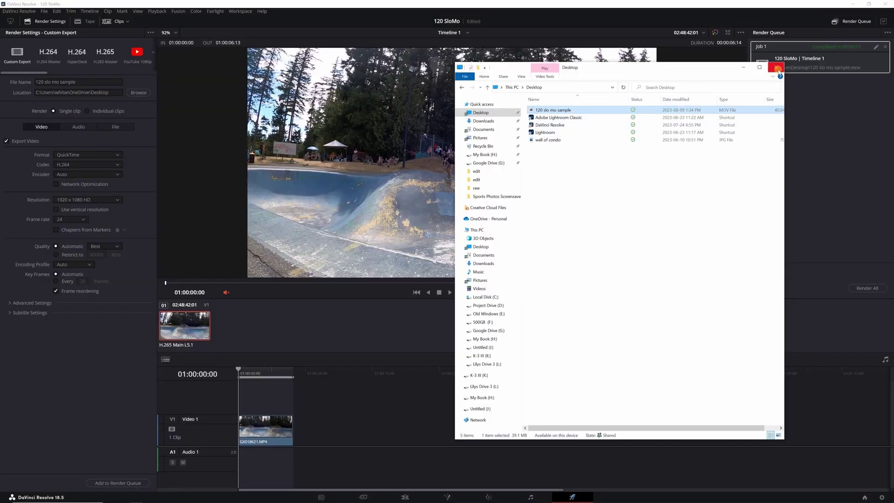
Close File Explorer to return to Resolve's Deliver page
{"action": "left_click", "coordinate": [776, 67]}
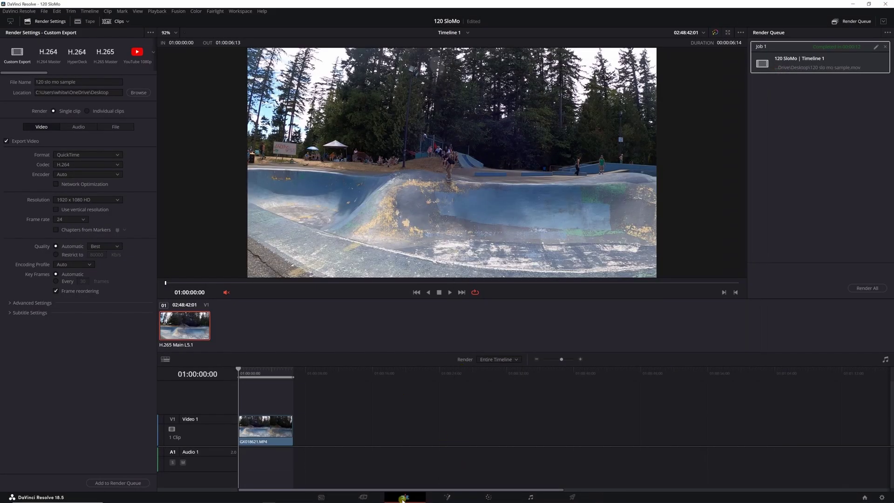